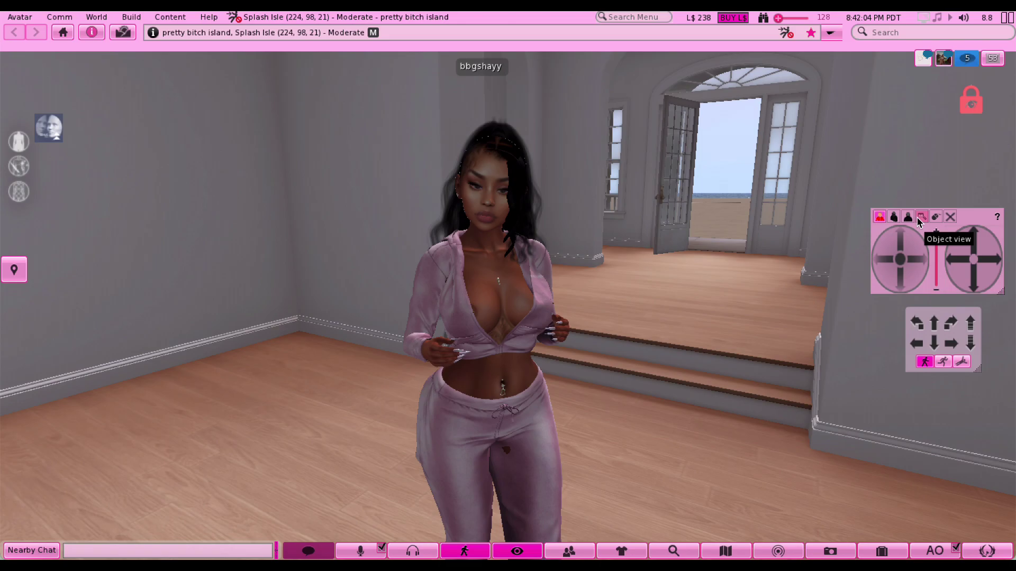
# - Examine the avatar from close up and at full length, orbiting around it with the object view camera
pyautogui.keyDown('alt'); pyautogui.click(495, 194); pyautogui.keyUp('alt')
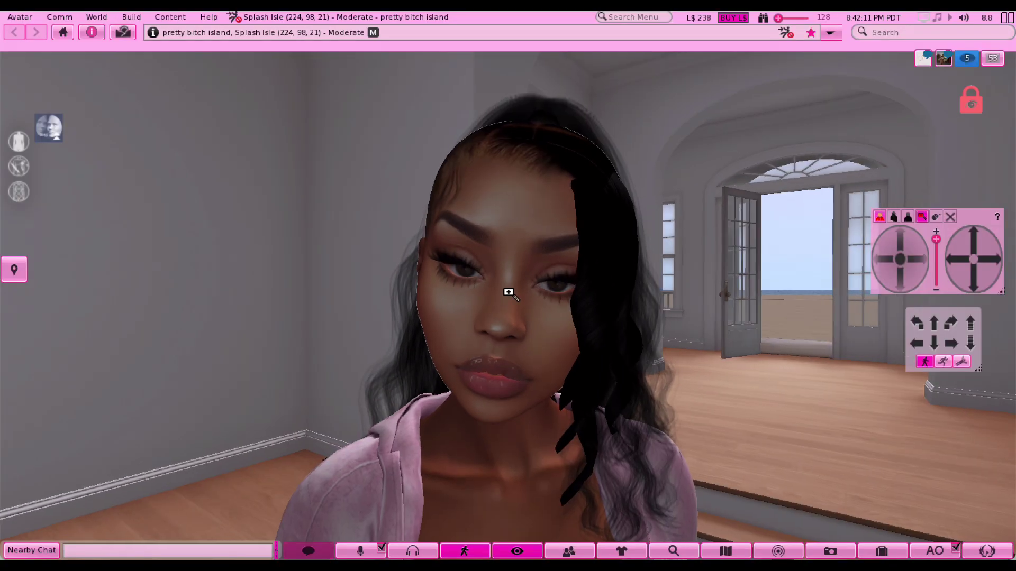
pyautogui.keyDown('alt'); pyautogui.click(503, 446); pyautogui.keyUp('alt')
pyautogui.moveTo(508, 293)
pyautogui.mouseDown()
pyautogui.moveTo(502, 275)
pyautogui.moveTo(508, 292)
pyautogui.mouseUp()
pyautogui.moveTo(509, 239); pyautogui.dragTo(455, 239)
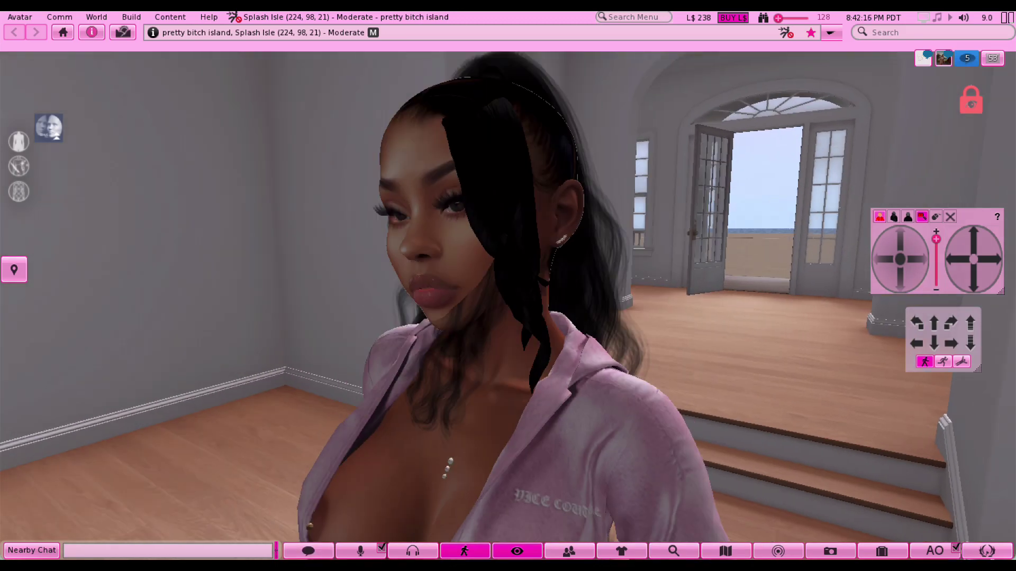
pyautogui.moveTo(508, 286); pyautogui.dragTo(509, 357)
pyautogui.keyDown('alt'); pyautogui.click(507, 342); pyautogui.keyUp('alt')
pyautogui.moveTo(508, 293); pyautogui.dragTo(508, 304)
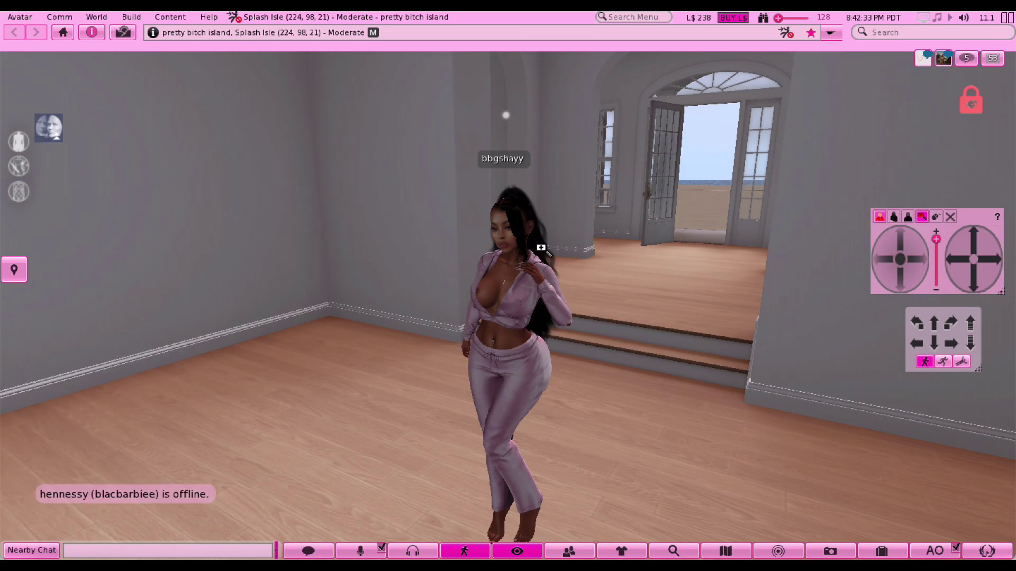
pyautogui.keyDown('alt'); pyautogui.click(366, 231); pyautogui.keyUp('alt')
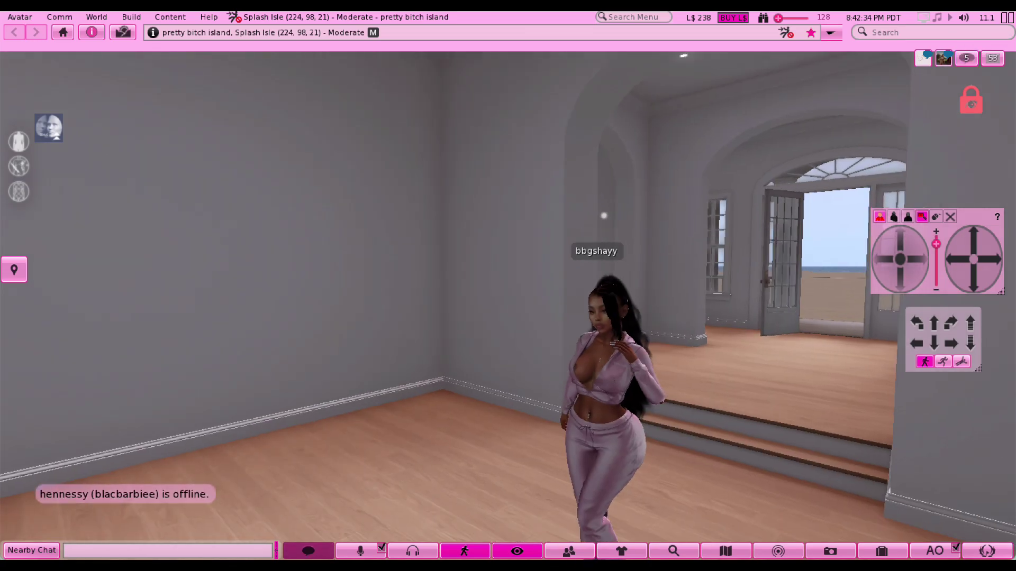
pyautogui.moveTo(508, 285); pyautogui.dragTo(544, 271)
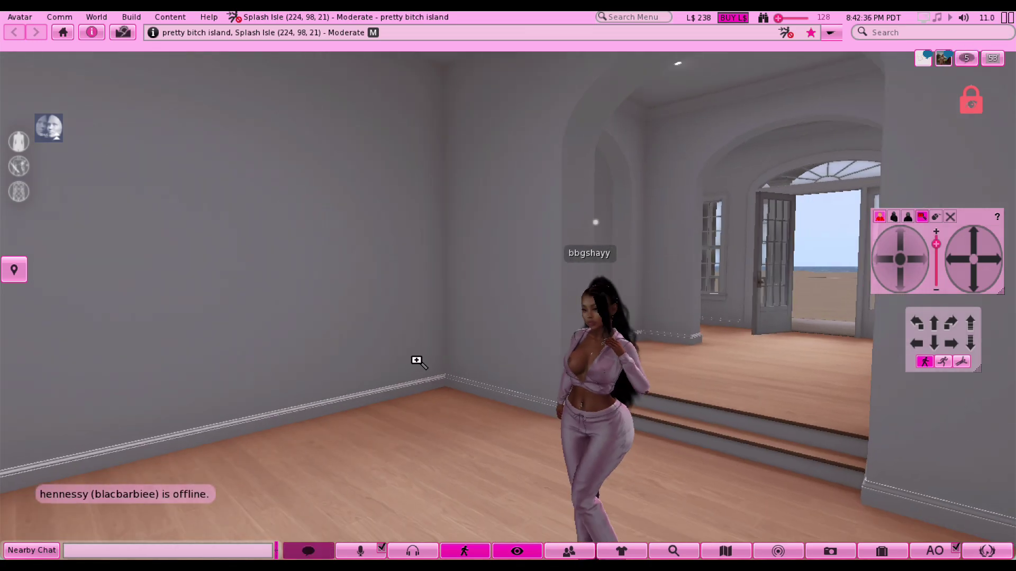
pyautogui.keyDown('alt'); pyautogui.click(611, 389); pyautogui.keyUp('alt')
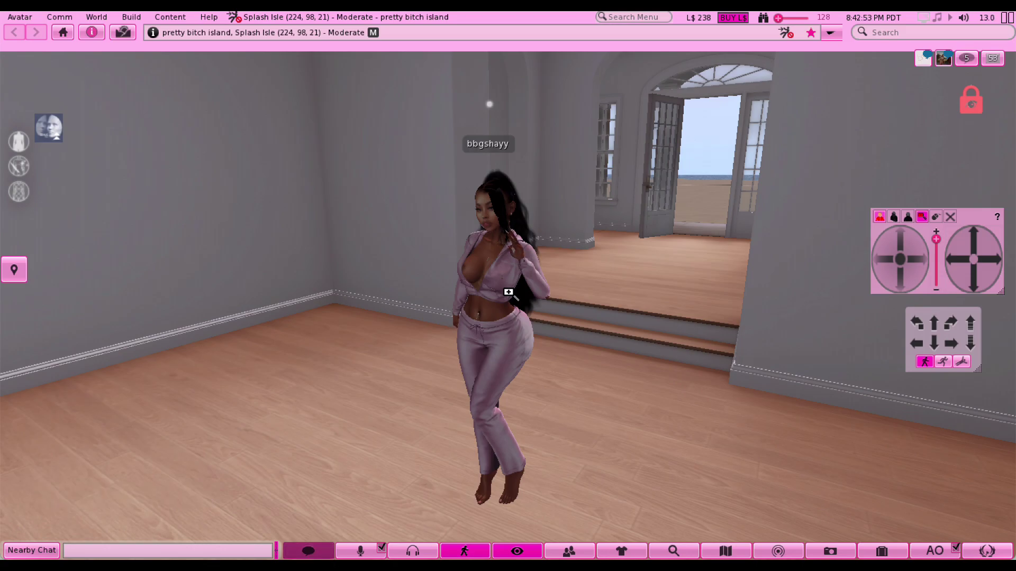
pyautogui.moveTo(508, 292)
pyautogui.mouseDown()
pyautogui.moveTo(508, 281)
pyautogui.moveTo(504, 301)
pyautogui.moveTo(500, 283)
pyautogui.moveTo(457, 280)
pyautogui.moveTo(508, 293)
pyautogui.mouseUp()
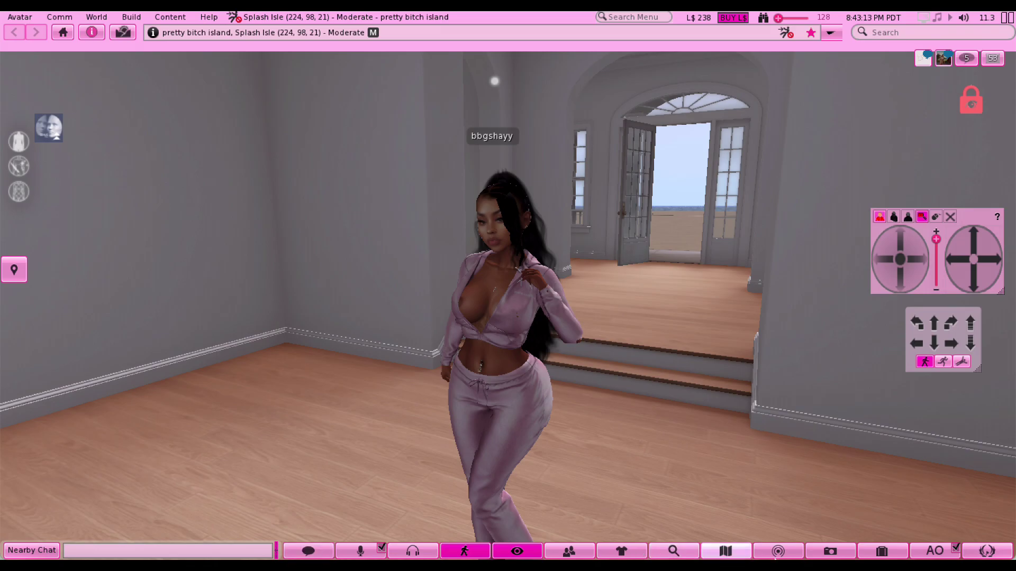
# - Play IT GIRL POSE 5 inworld from the inventory's //IMISBHV// IT GIRL POSE PACK and frame the avatar from the thighs up
pyautogui.click(862, 553)
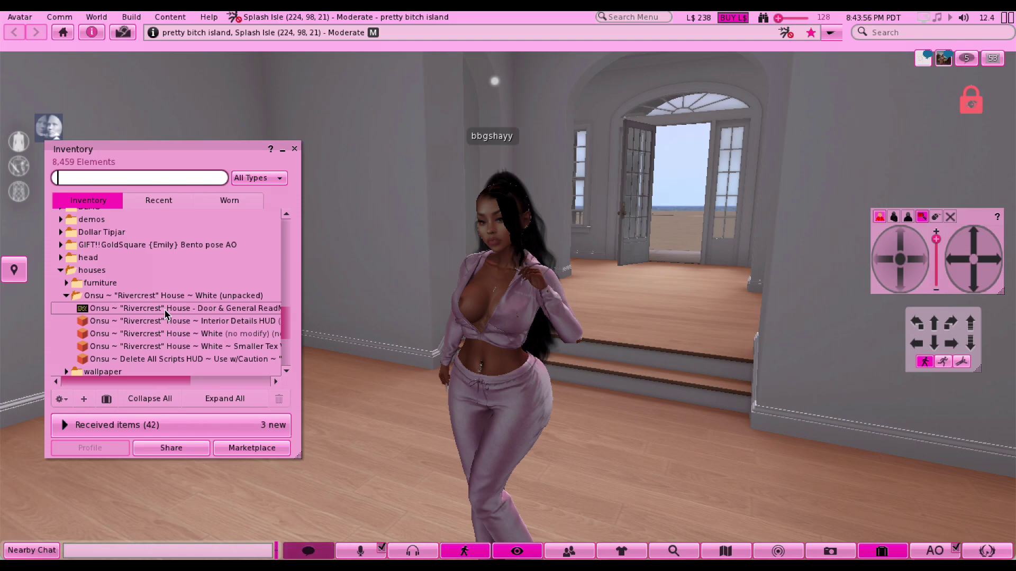
pyautogui.click(65, 299)
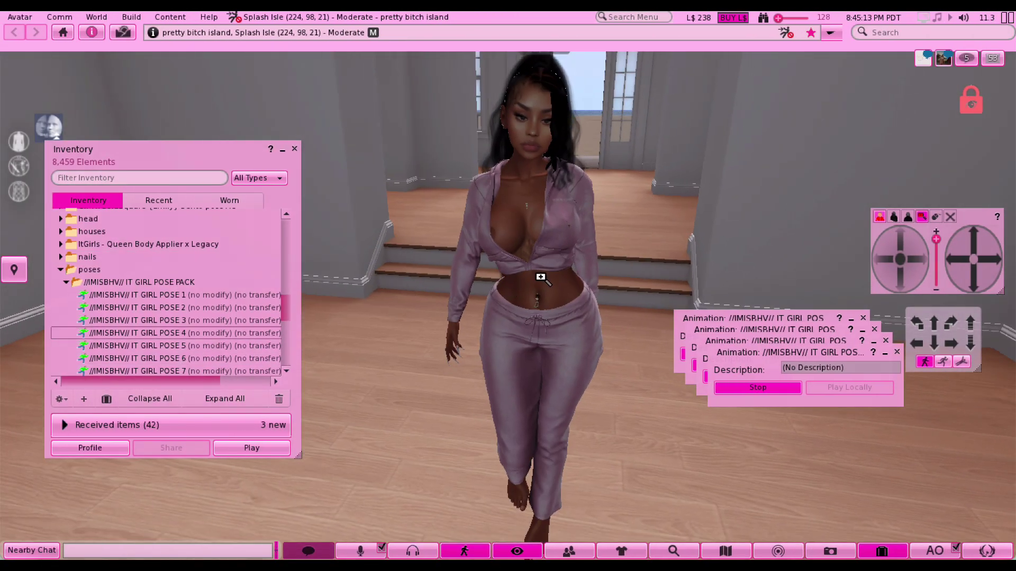
pyautogui.keyDown('alt'); pyautogui.click(553, 269); pyautogui.keyUp('alt')
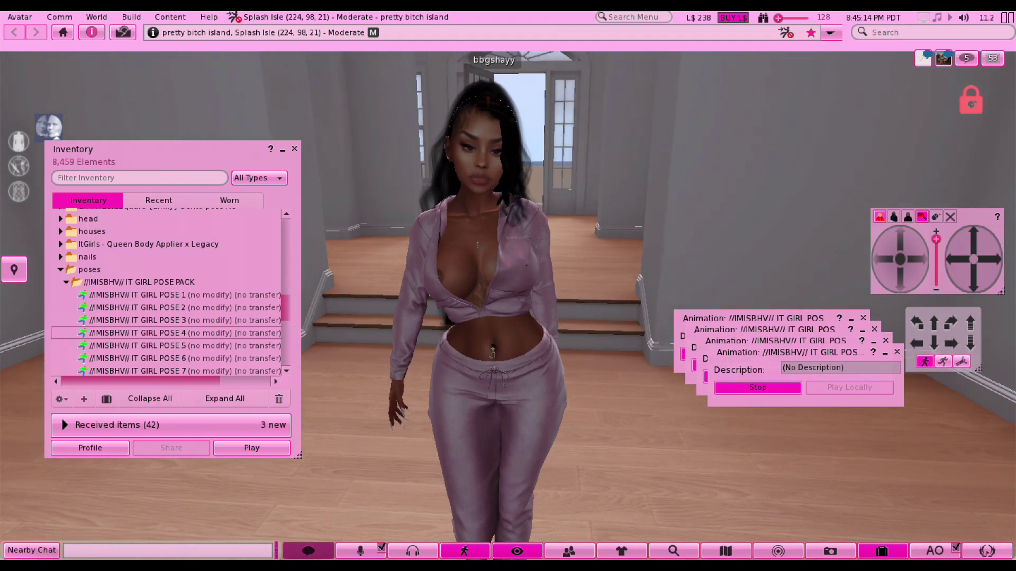
pyautogui.rightClick(169, 346)
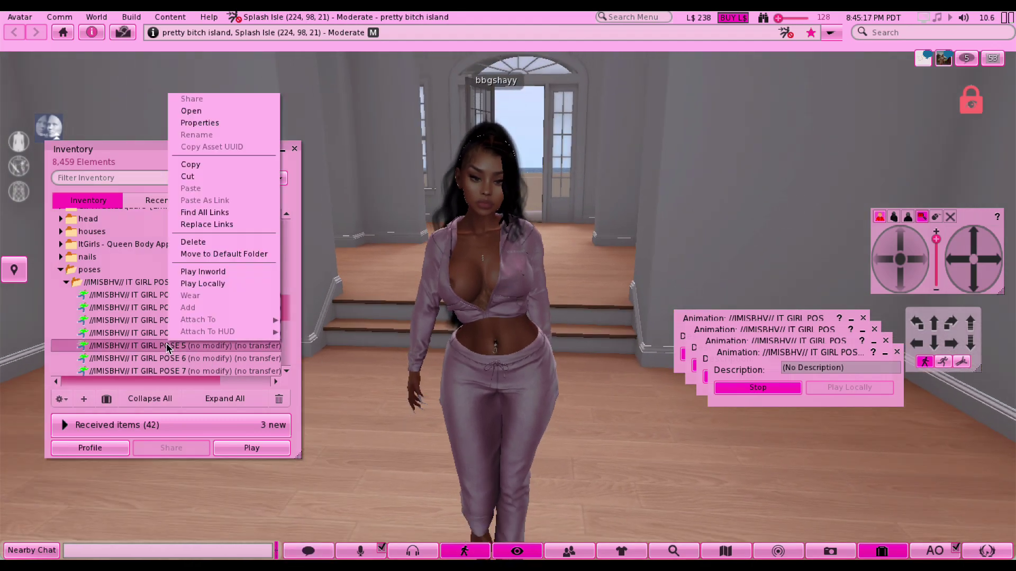
pyautogui.click(210, 274)
pyautogui.moveTo(519, 330); pyautogui.dragTo(510, 296)
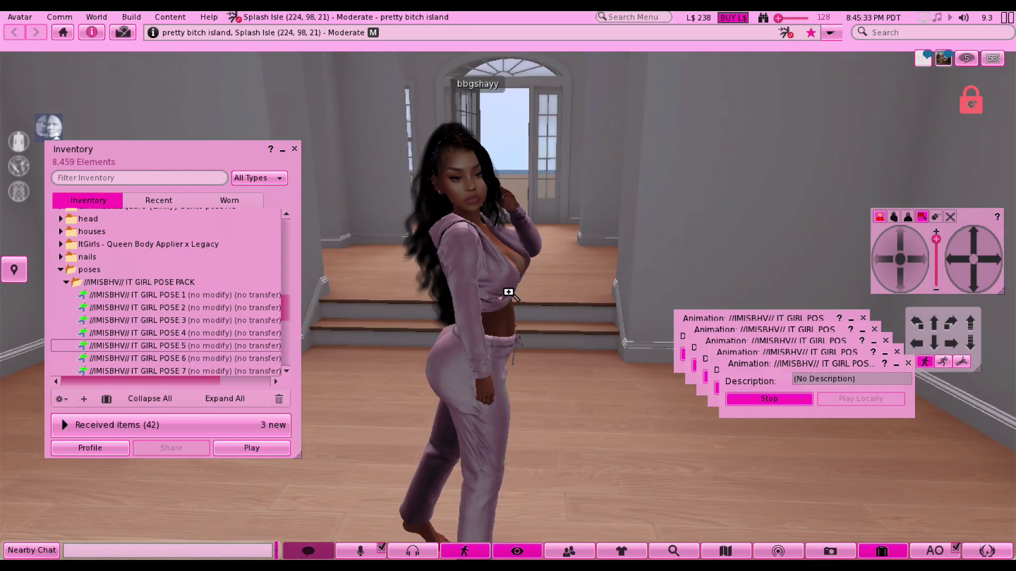
pyautogui.moveTo(514, 248)
pyautogui.mouseDown()
pyautogui.moveTo(512, 234)
pyautogui.moveTo(508, 345)
pyautogui.moveTo(506, 263)
pyautogui.mouseUp()
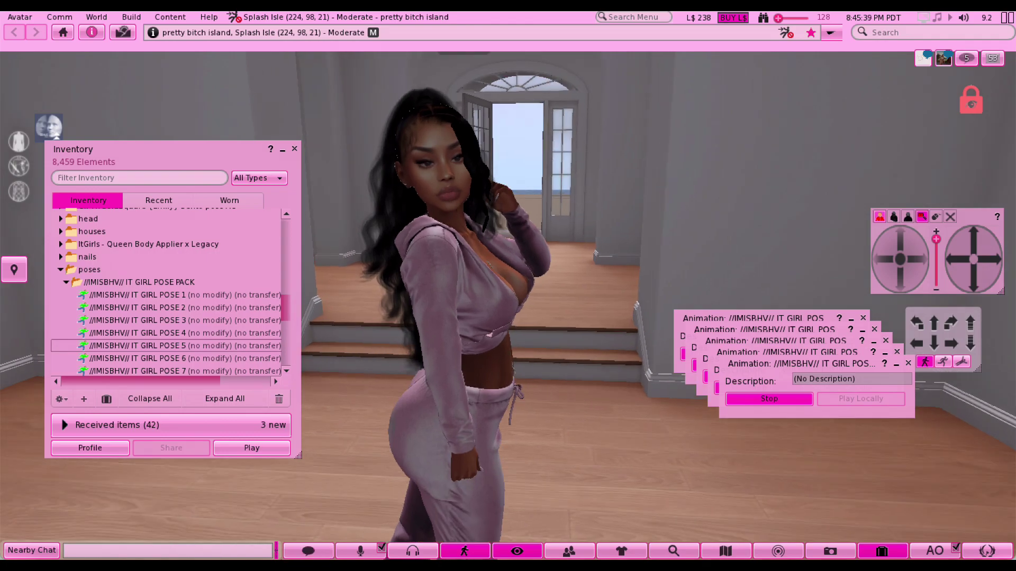
pyautogui.moveTo(506, 263); pyautogui.dragTo(509, 292)
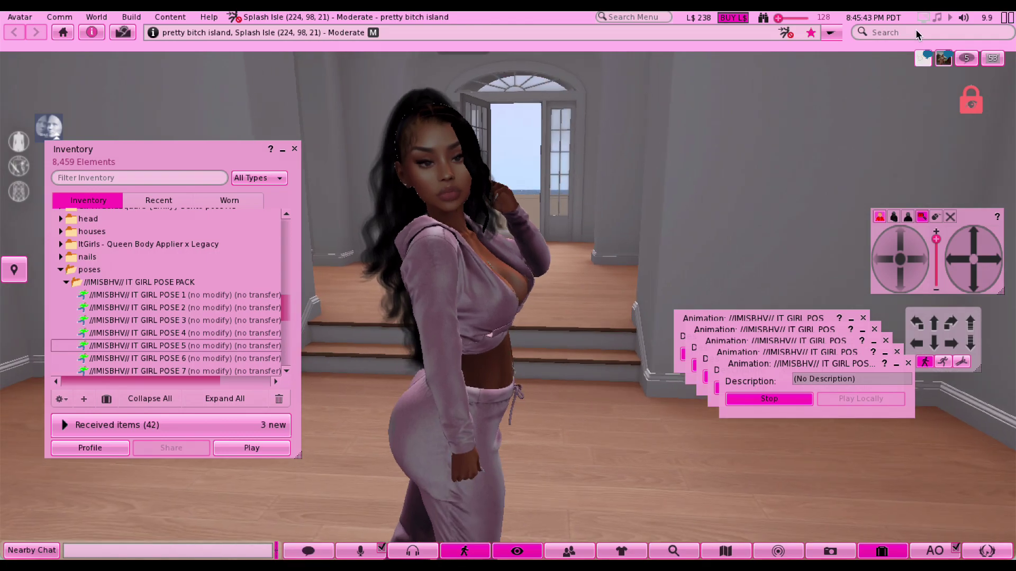
# - Raise the graphics quality and speed level in the Graphics preferences to one notch below Ultra
pyautogui.moveTo(923, 22)
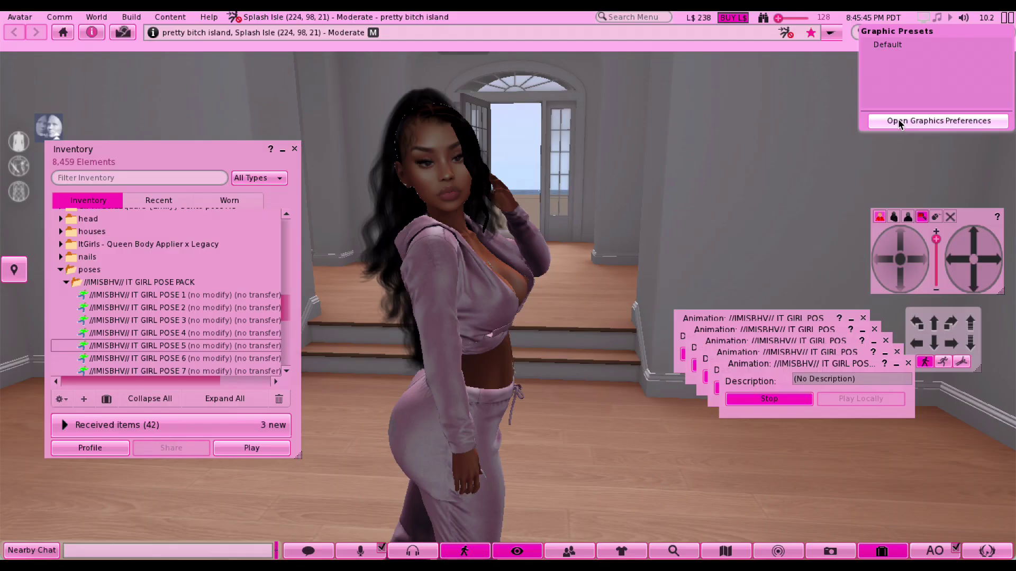
pyautogui.click(899, 122)
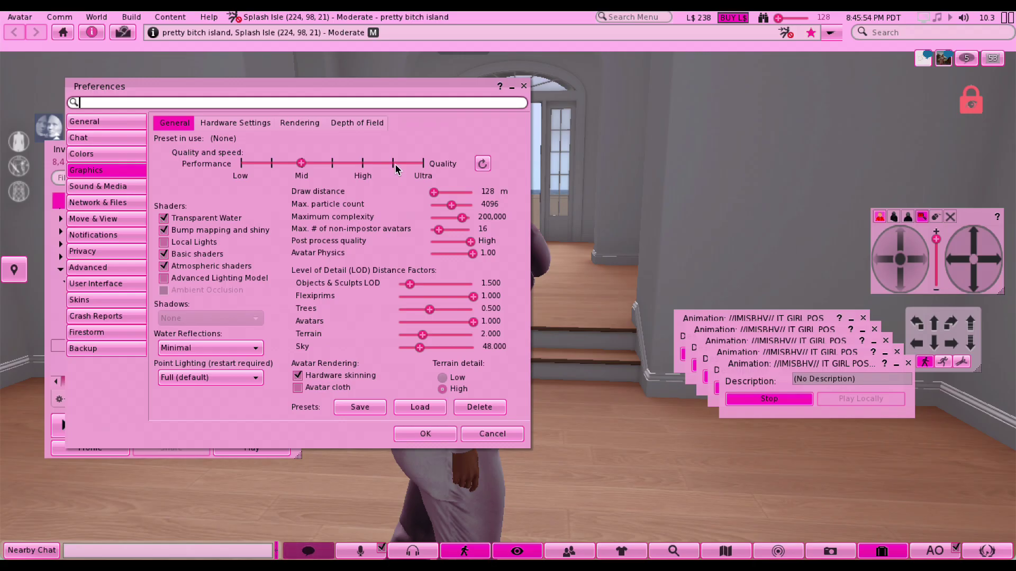
pyautogui.click(395, 165)
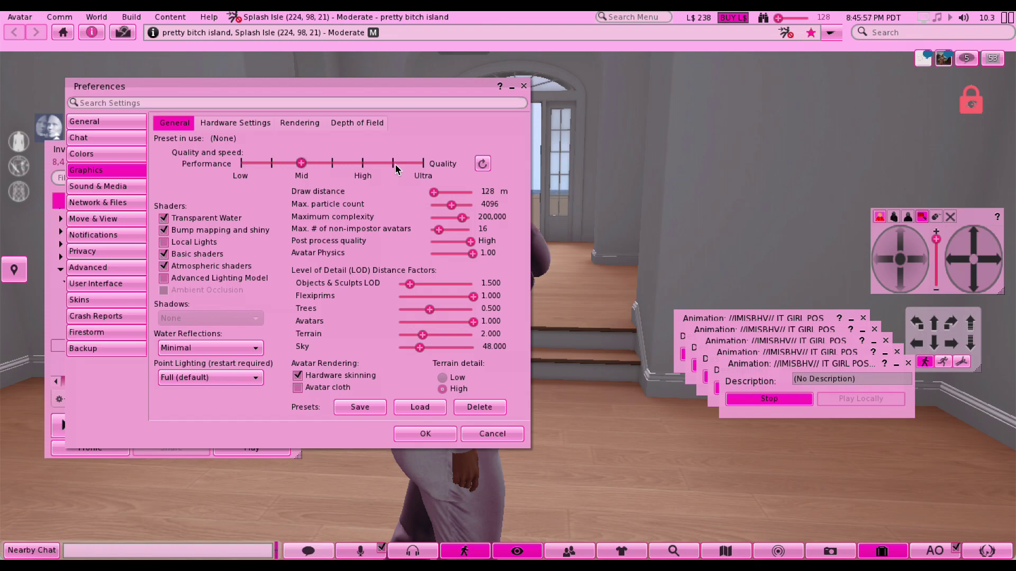
pyautogui.press('Right')
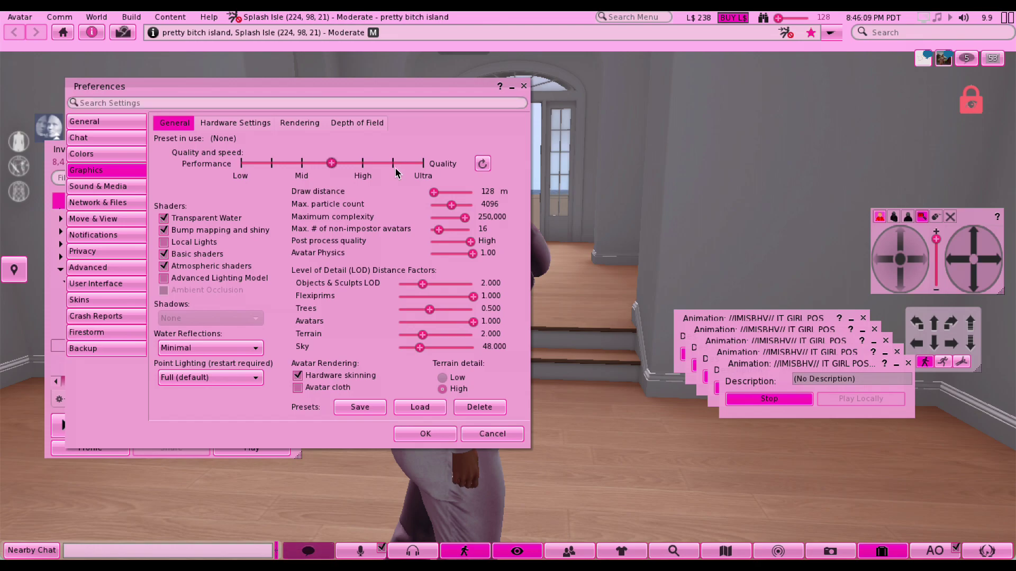
pyautogui.press('Right')
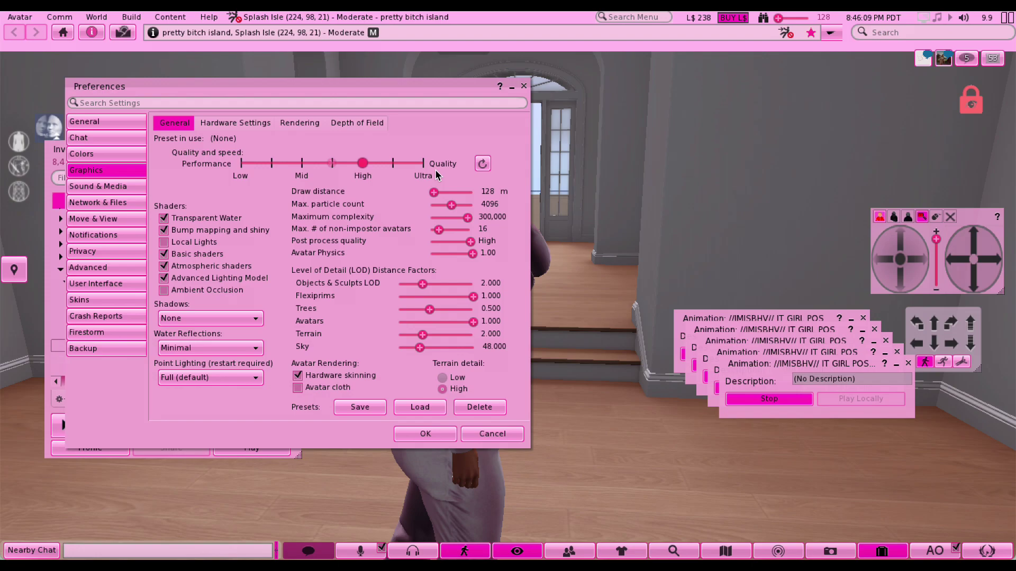
pyautogui.click(393, 164)
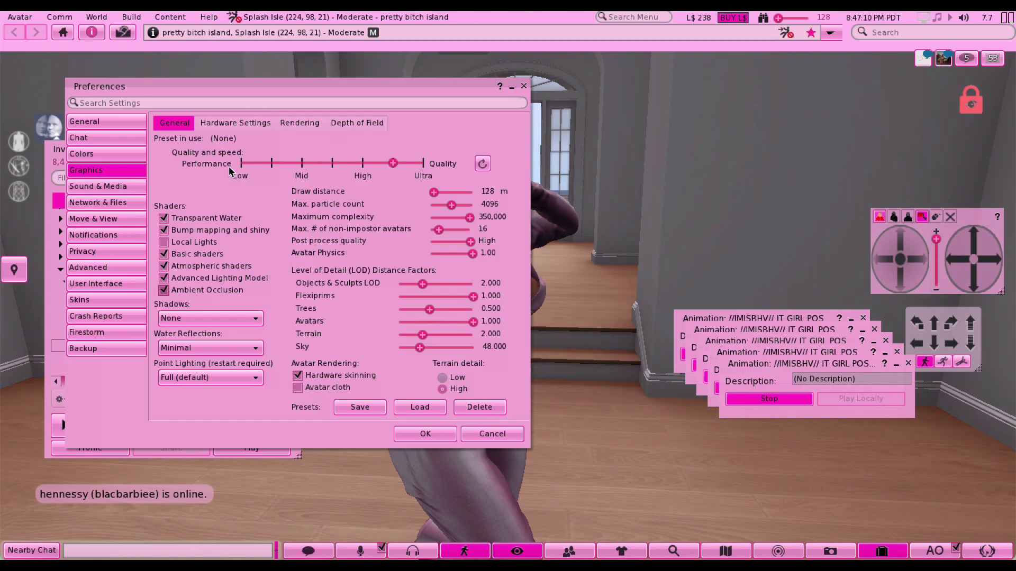
# - Set Shadows to Sun/Moon and turn on Local Lights, then apply the preferences and minimise the inventory
pyautogui.click(216, 320)
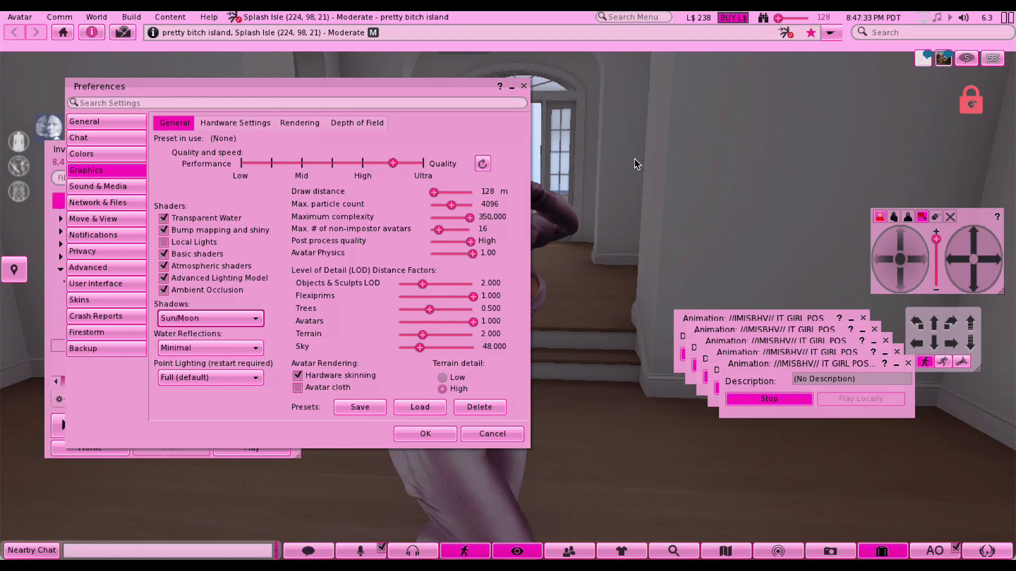
pyautogui.click(164, 254)
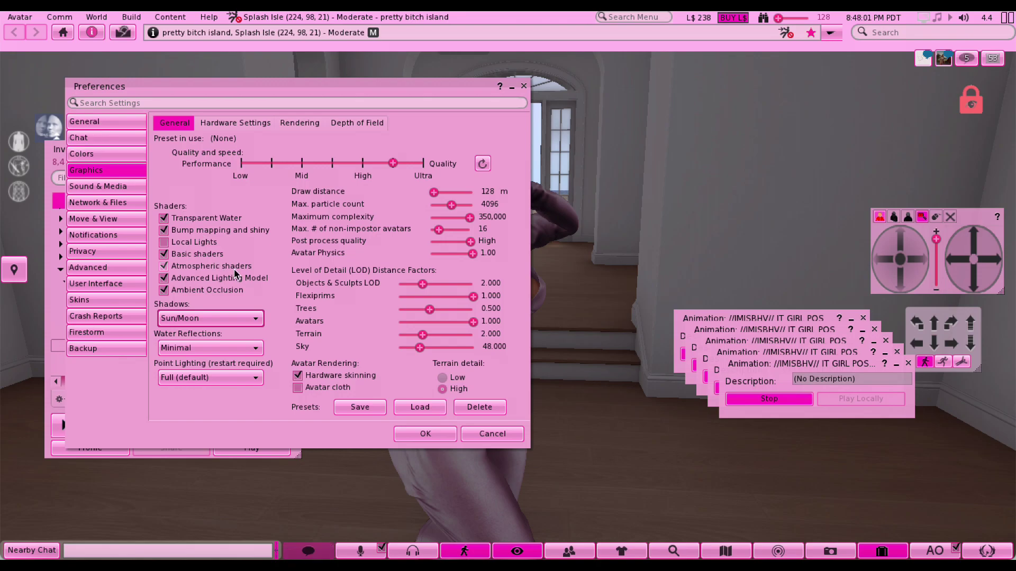
pyautogui.click(164, 243)
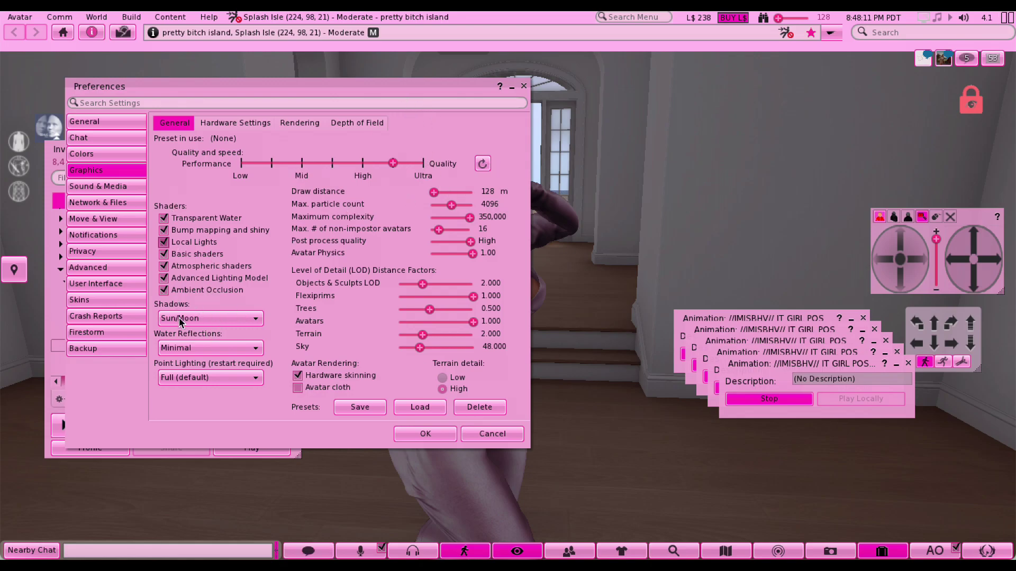
pyautogui.click(214, 318)
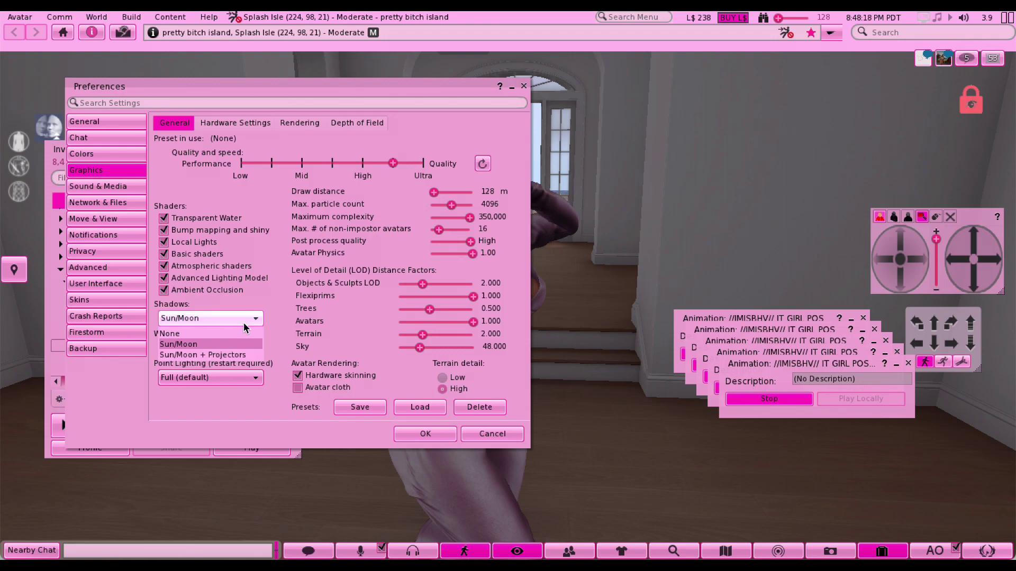
pyautogui.click(244, 324)
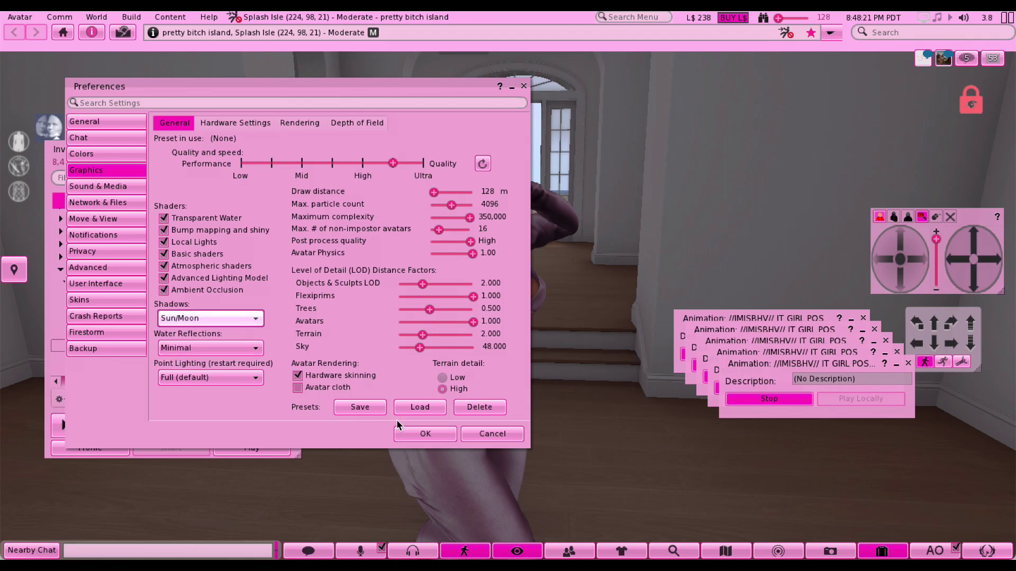
pyautogui.click(414, 431)
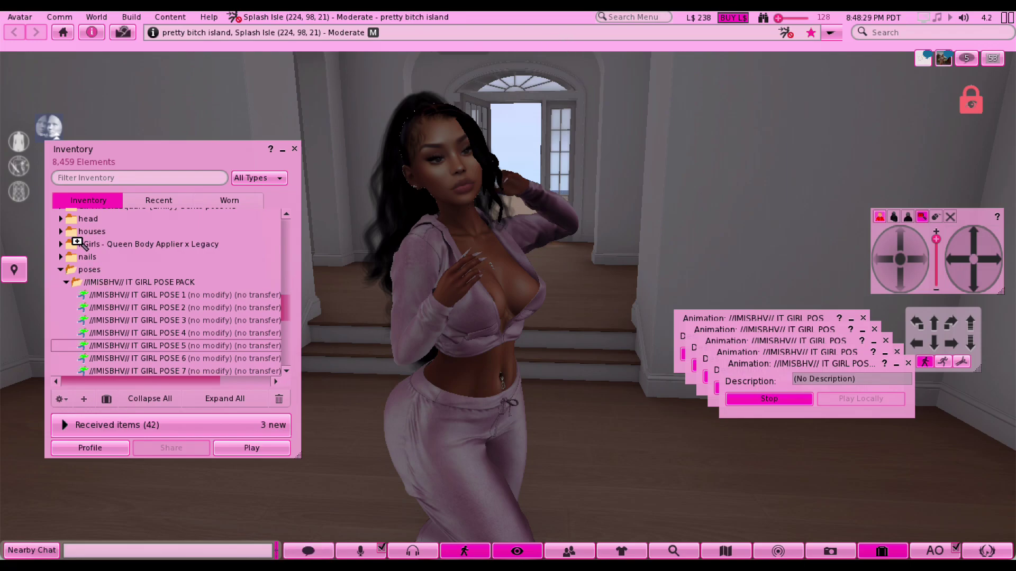
pyautogui.click(284, 151)
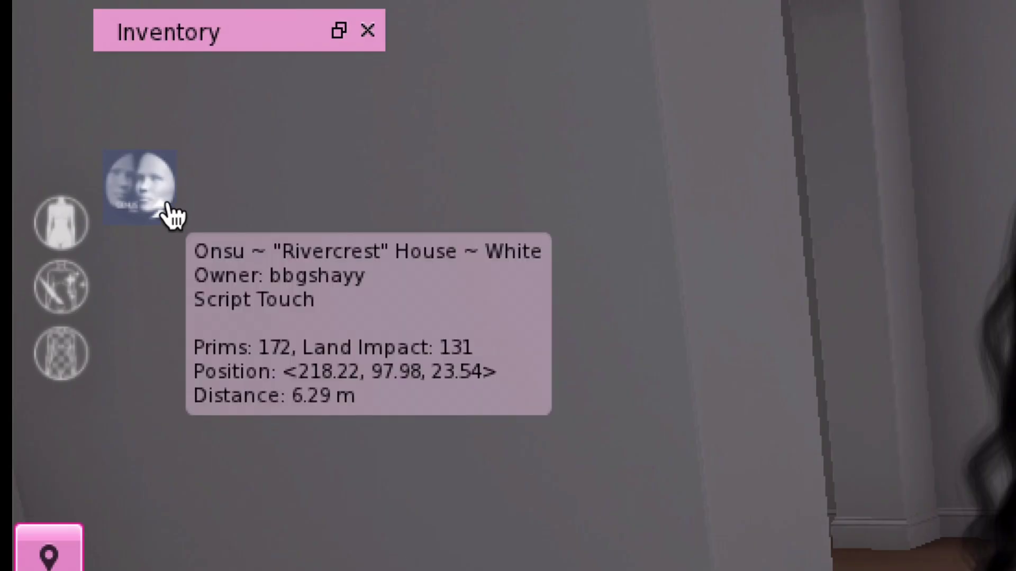
pyautogui.click(59, 133)
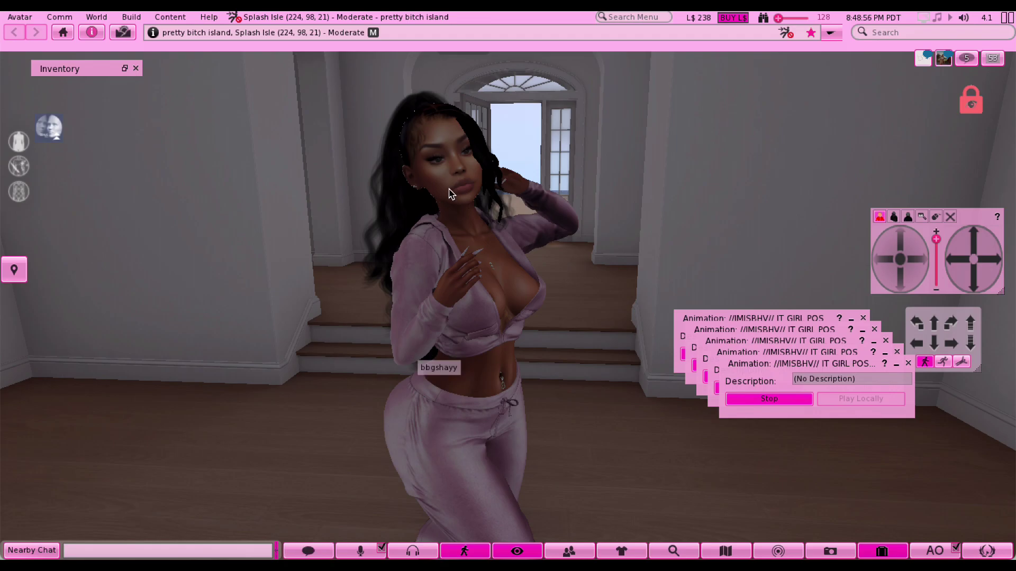
# - Turn off Use Region Windlight in Quick Preferences and shift the time of day to a late position in the day cycle
pyautogui.click(987, 551)
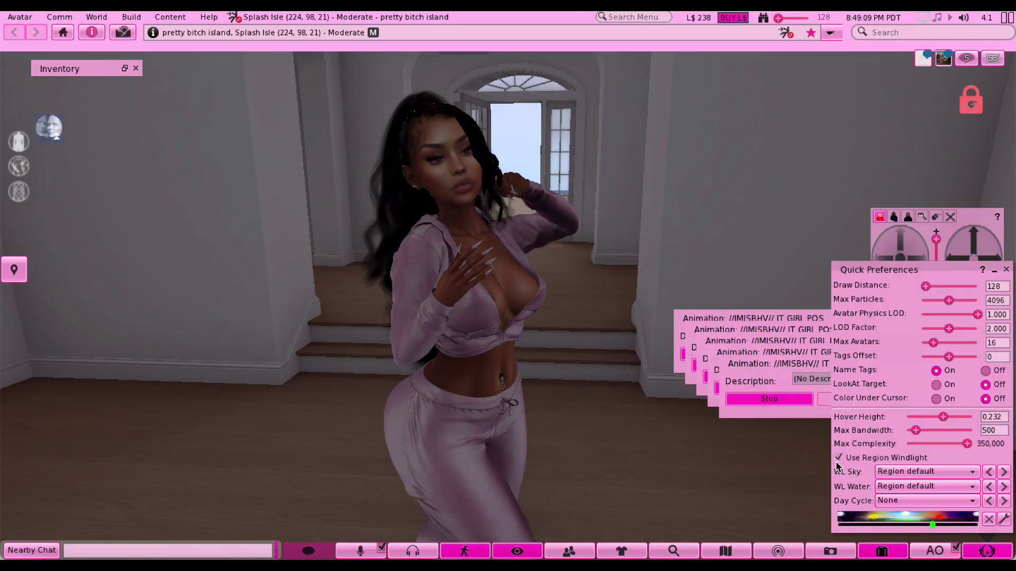
pyautogui.click(540, 346)
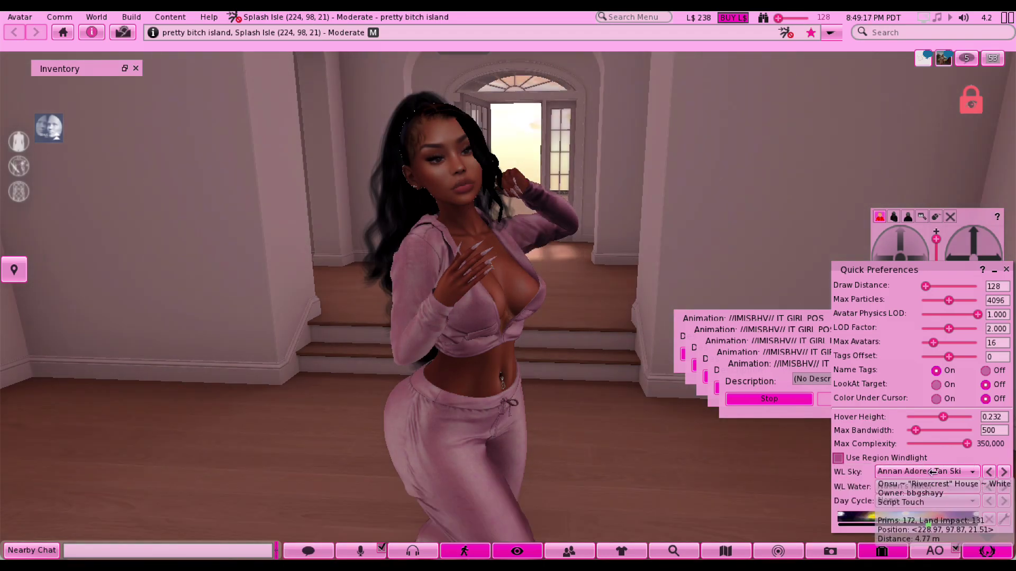
pyautogui.moveTo(938, 526)
pyautogui.mouseDown()
pyautogui.moveTo(949, 527)
pyautogui.moveTo(863, 527)
pyautogui.moveTo(876, 524)
pyautogui.mouseUp()
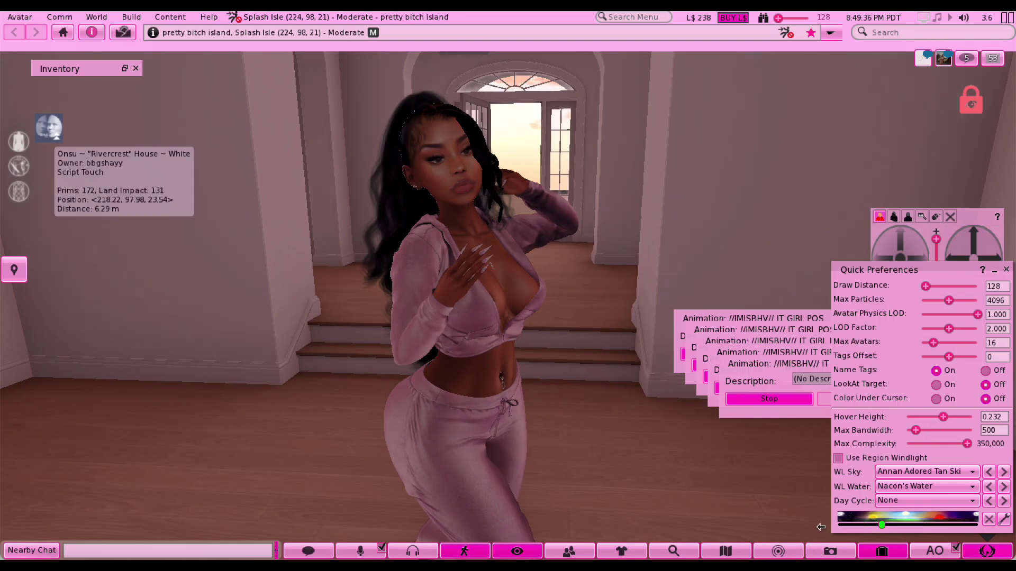
pyautogui.moveTo(889, 534); pyautogui.dragTo(952, 525)
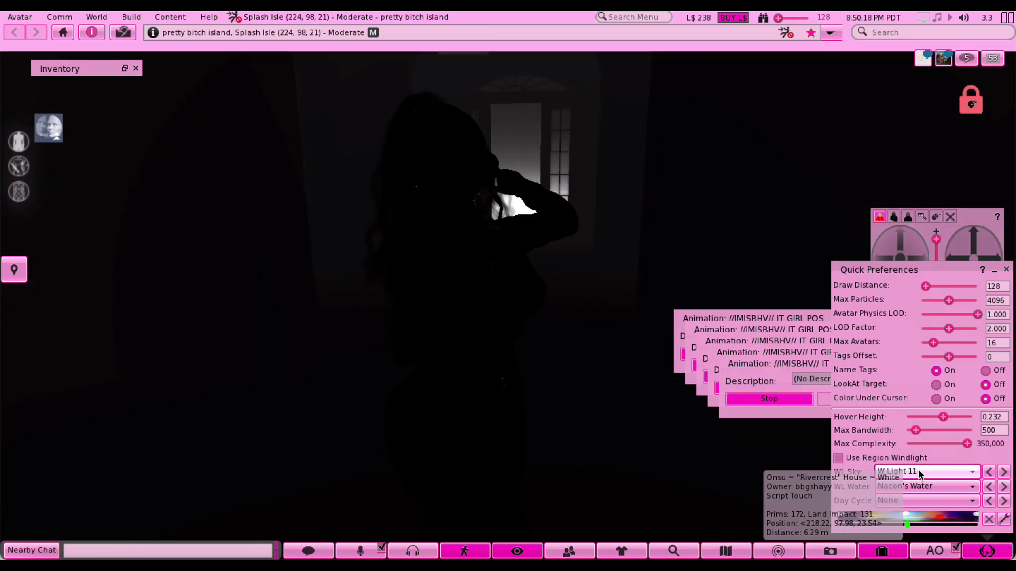
# - Try the W Light 07 and AnaLu - outdoor city presets as the windlight sky
pyautogui.click(920, 474)
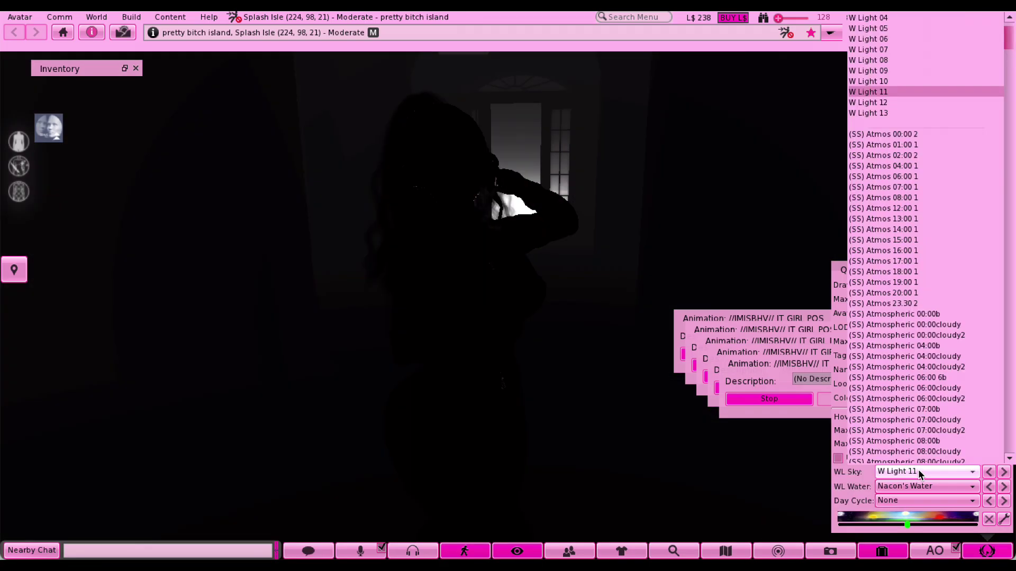
pyautogui.click(889, 51)
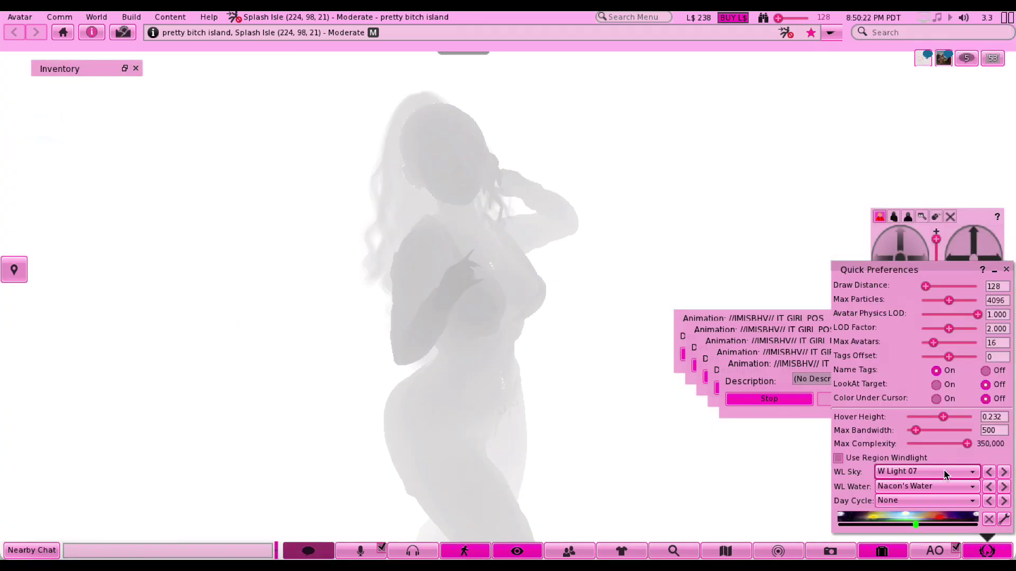
pyautogui.click(943, 472)
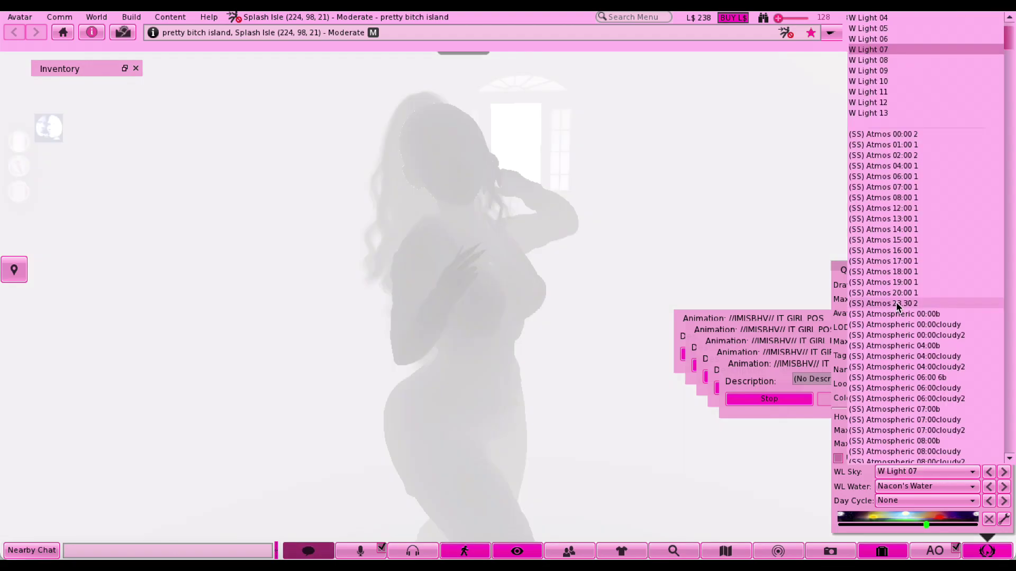
pyautogui.scroll(-3, 935, 360)
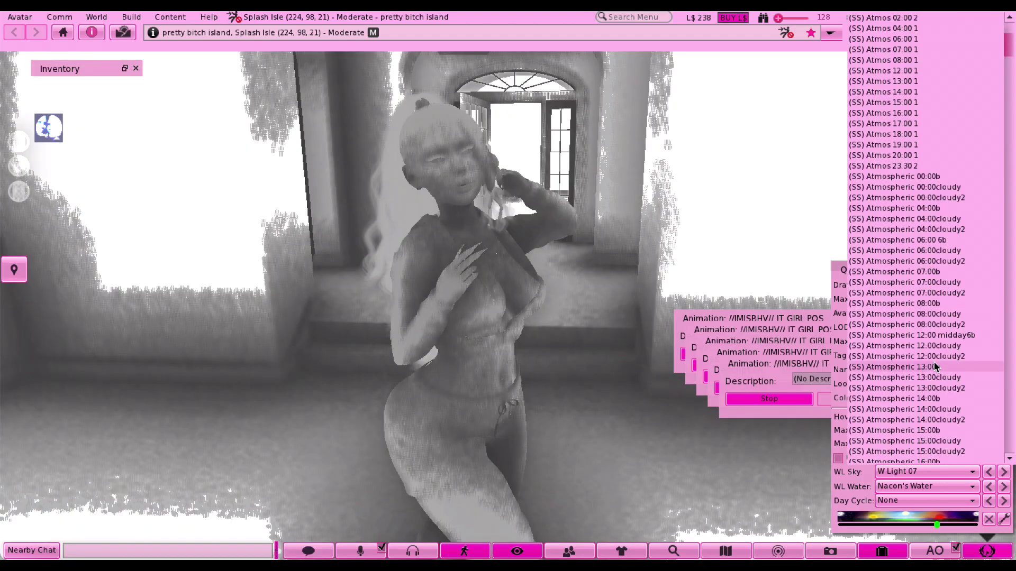
pyautogui.scroll(-3, 936, 365)
pyautogui.scroll(-6, 935, 367)
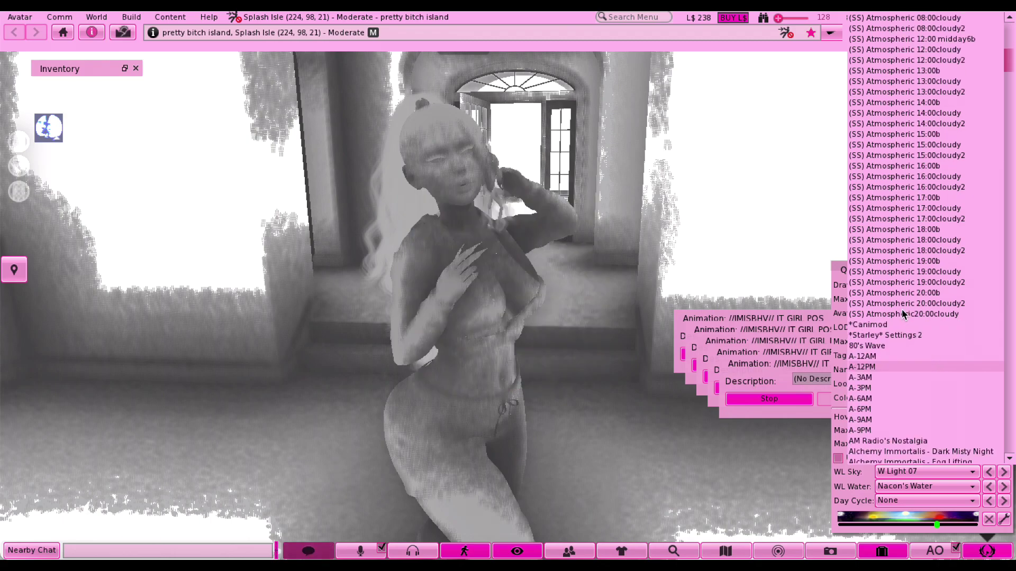
pyautogui.scroll(-4, 923, 360)
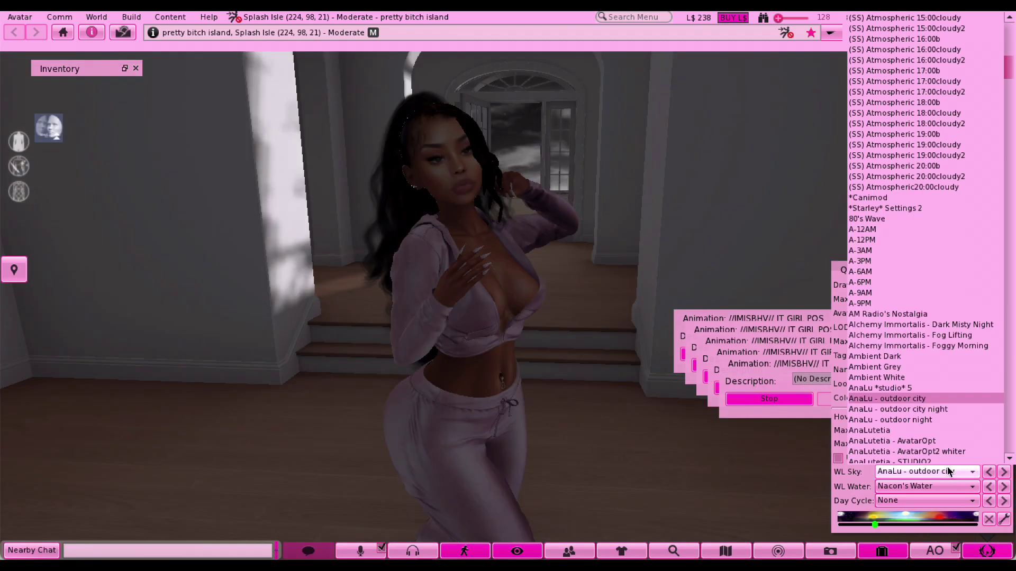
# - Set the WL Sky to Annyka's Soft Lavender Day and close Quick Preferences
pyautogui.click(902, 387)
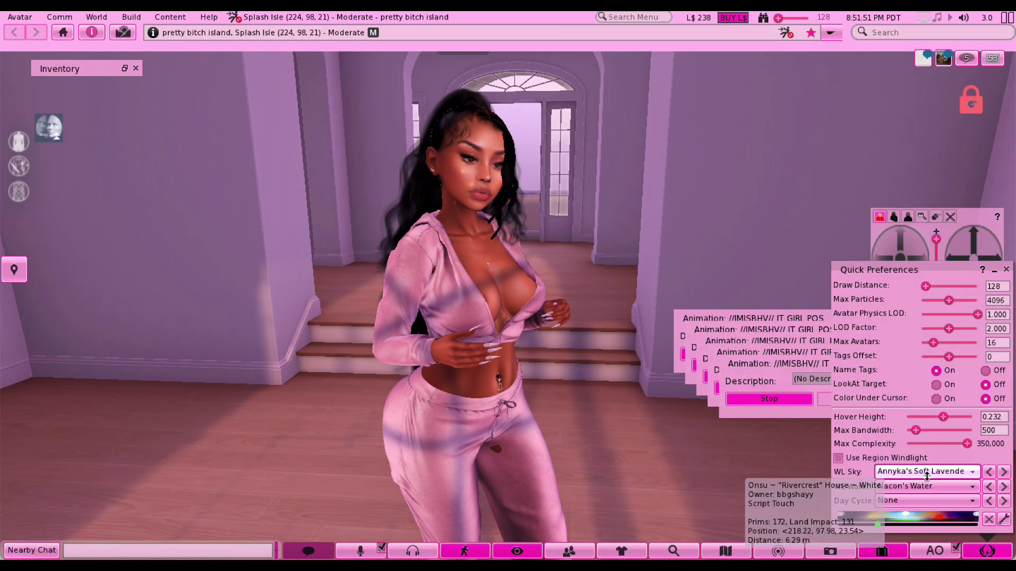
pyautogui.click(925, 474)
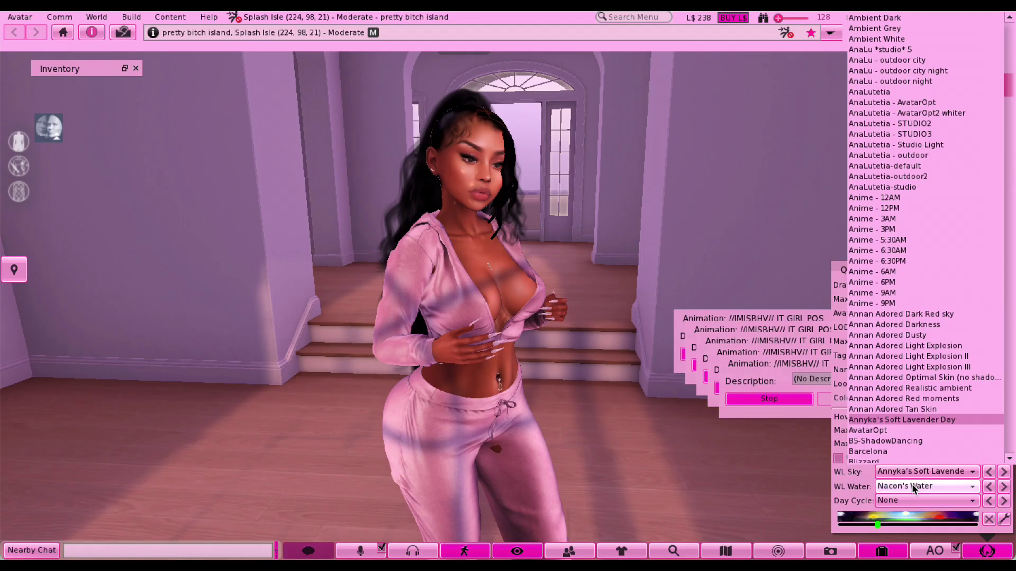
pyautogui.click(738, 442)
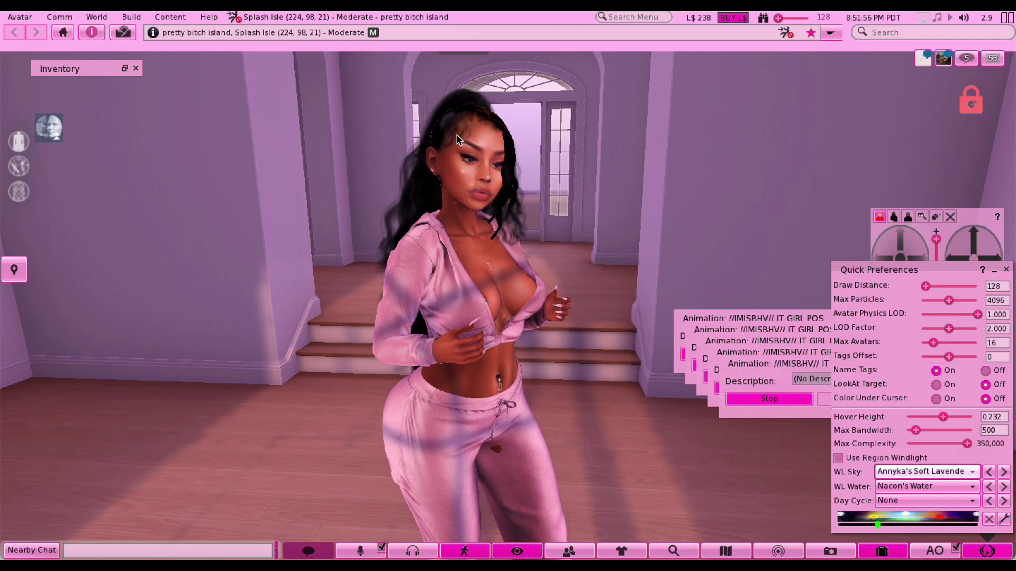
pyautogui.click(987, 551)
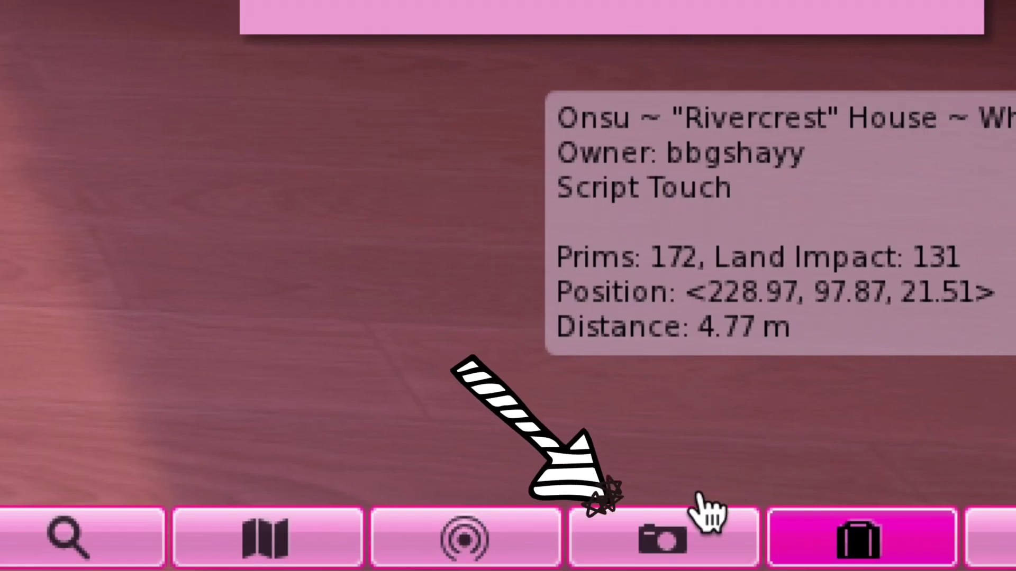
# - Preview the shot in the Snapshot window, close it, and reframe the avatar with the zoom camera mode from the thighs up before the stairs
pyautogui.click(832, 550)
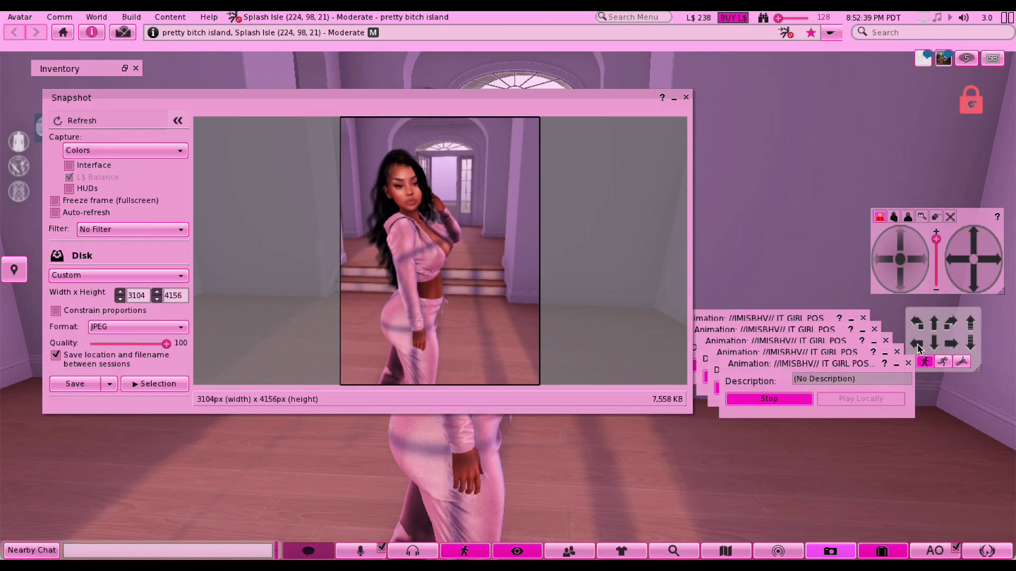
pyautogui.click(686, 97)
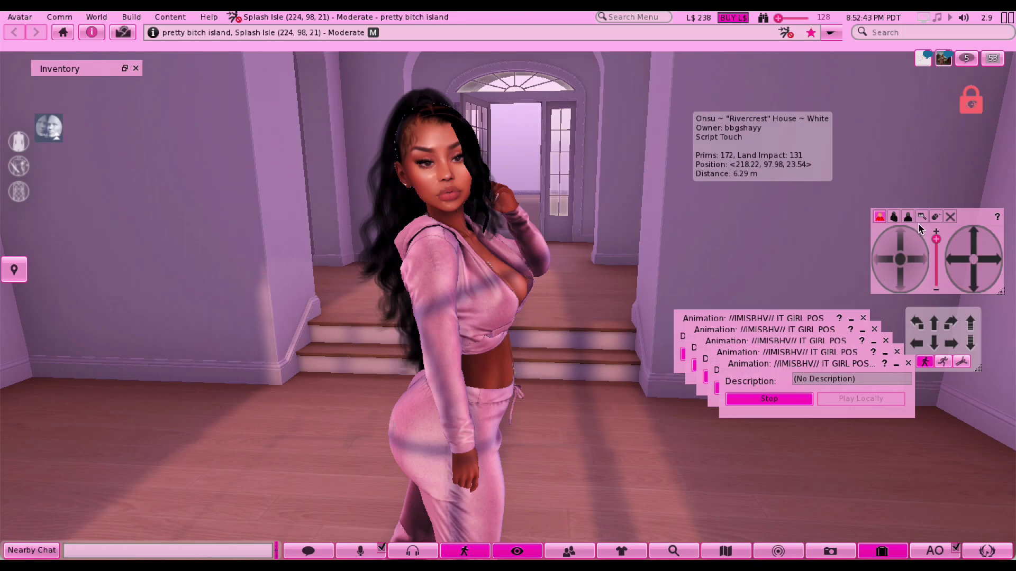
pyautogui.click(921, 217)
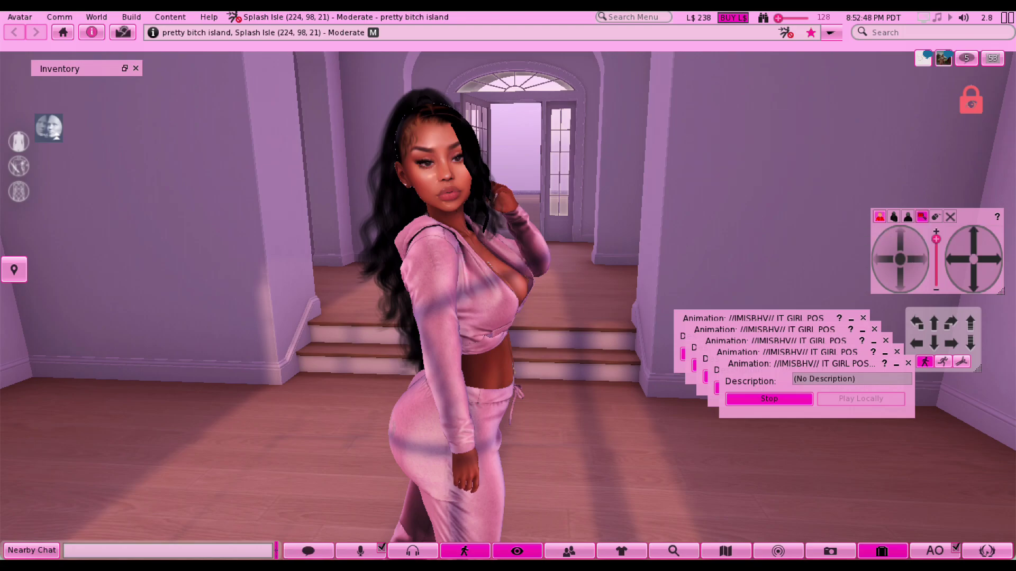
pyautogui.click(455, 260)
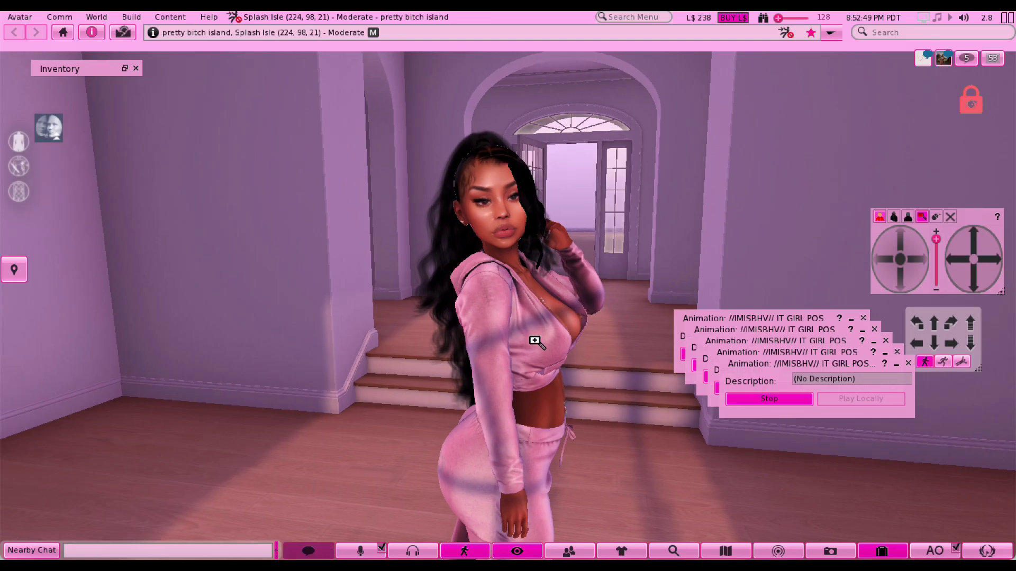
pyautogui.keyDown('alt'); pyautogui.moveTo(536, 342); pyautogui.dragTo(508, 281); pyautogui.keyUp('alt')
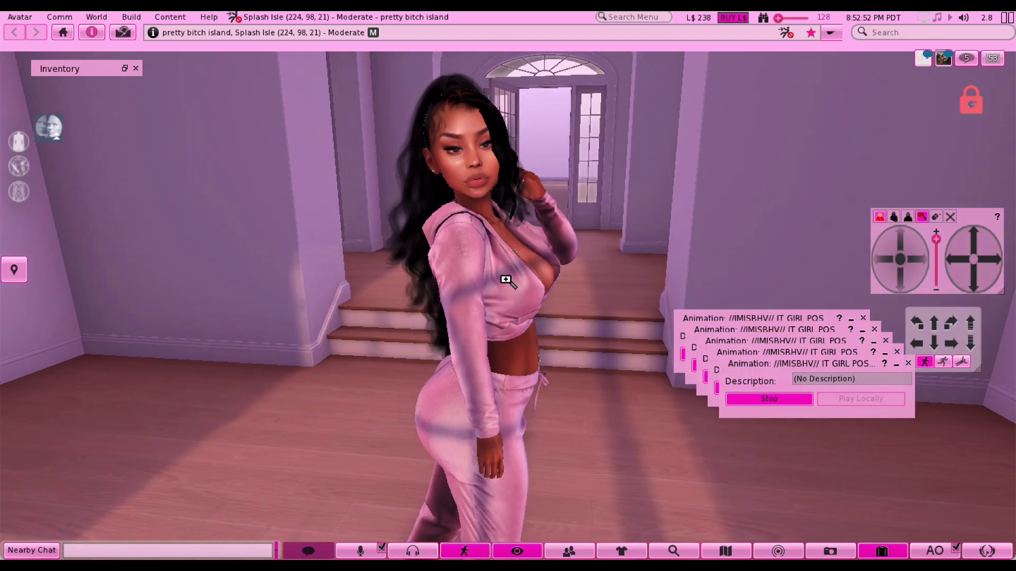
pyautogui.keyDown('alt'); pyautogui.click(508, 281); pyautogui.keyUp('alt')
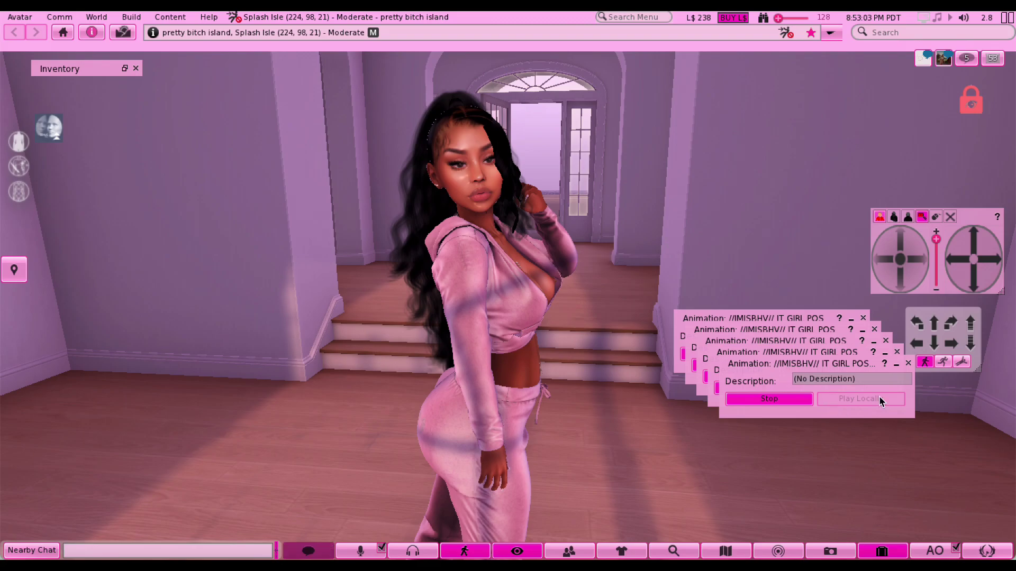
# - Open the Snapshot window and look through the disk size presets, leaving Custom selected
pyautogui.click(830, 552)
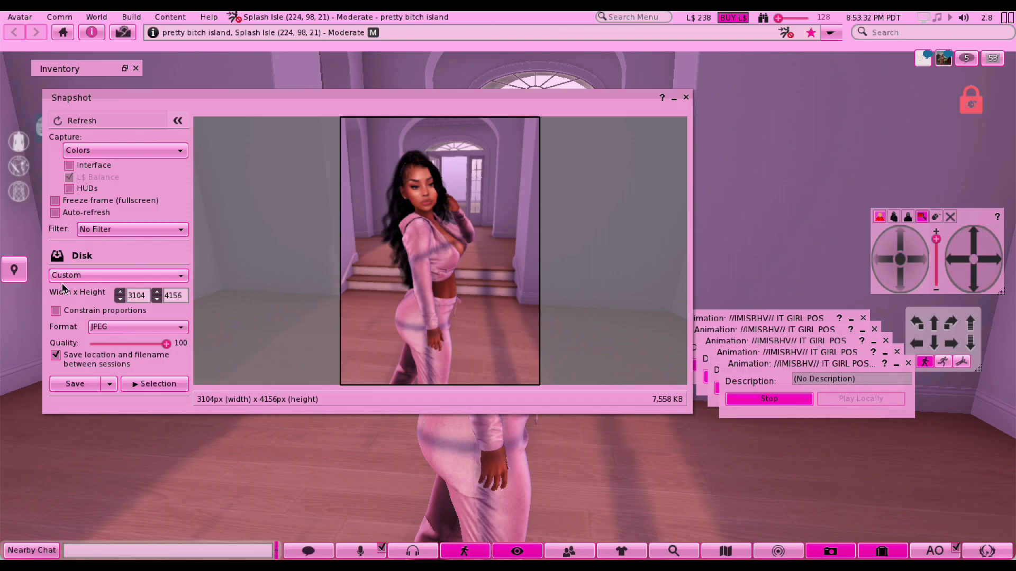
pyautogui.click(88, 275)
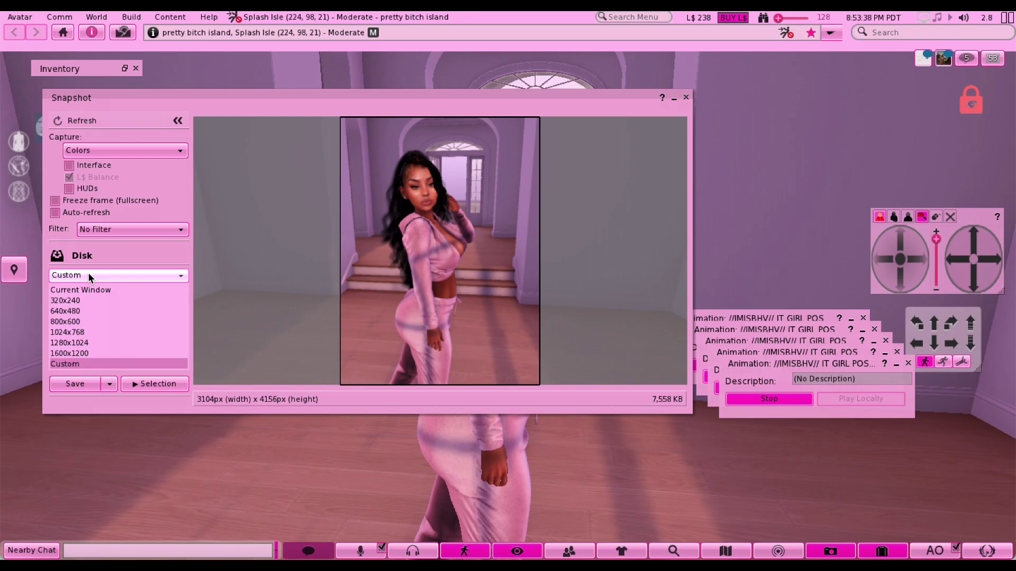
pyautogui.click(89, 275)
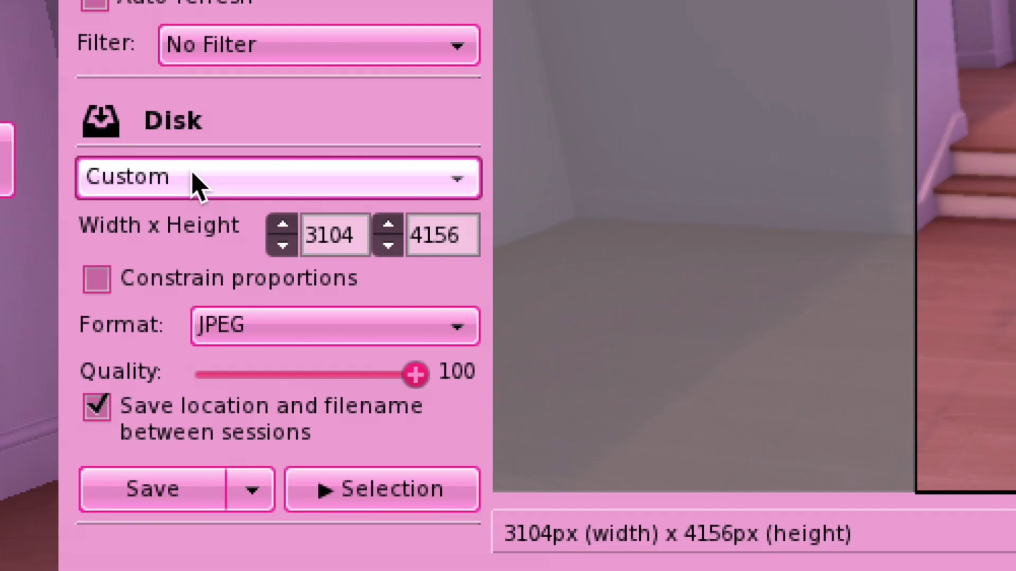
pyautogui.click(89, 276)
pyautogui.click(194, 178)
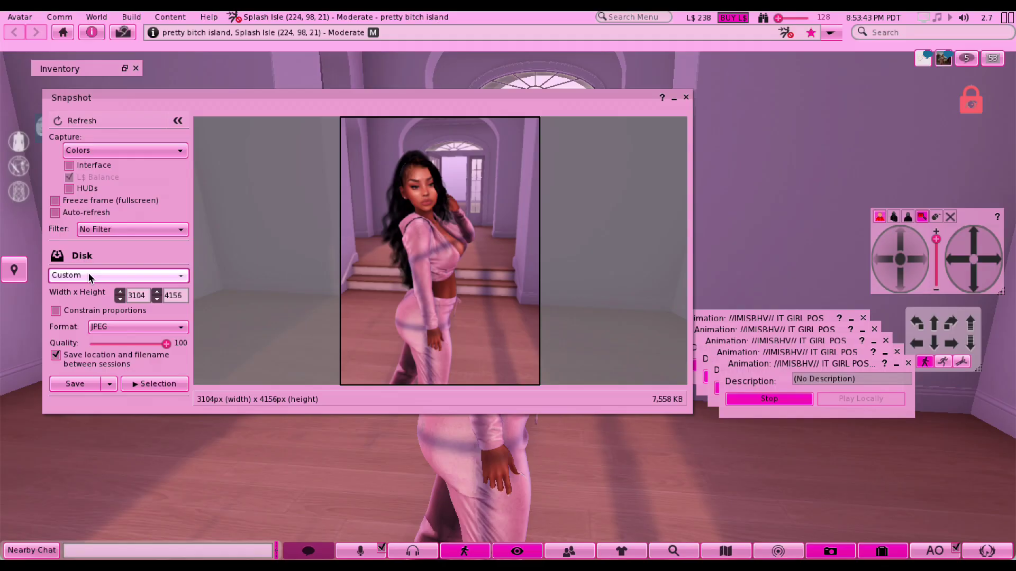